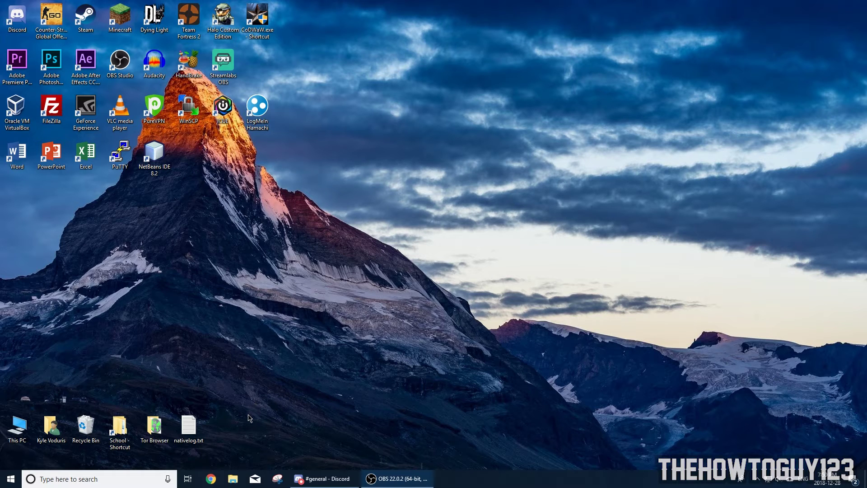
Step: Check the list of drives under This PC in File Explorer, then close it
{"action": "left_click", "coordinate": [233, 479]}
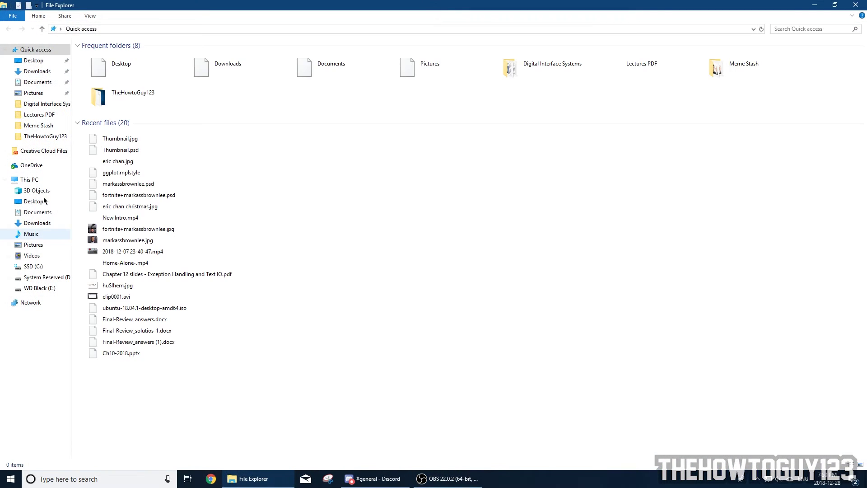
{"action": "left_click", "coordinate": [30, 181]}
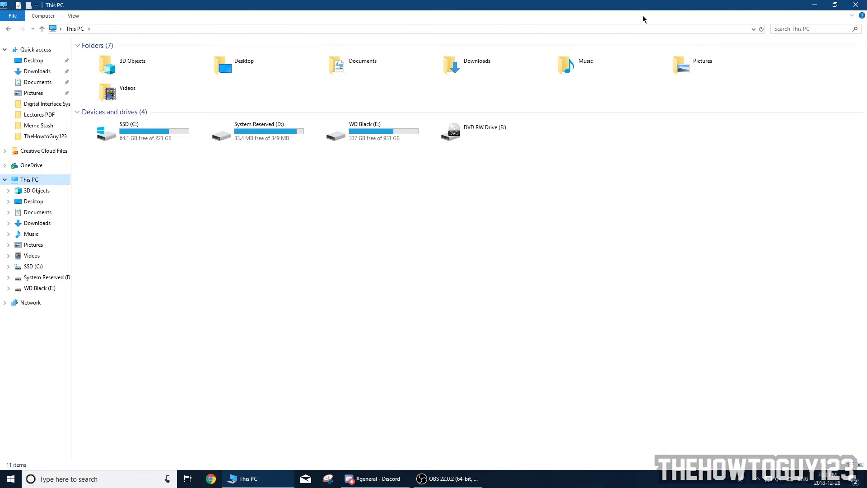
{"action": "left_click", "coordinate": [857, 4]}
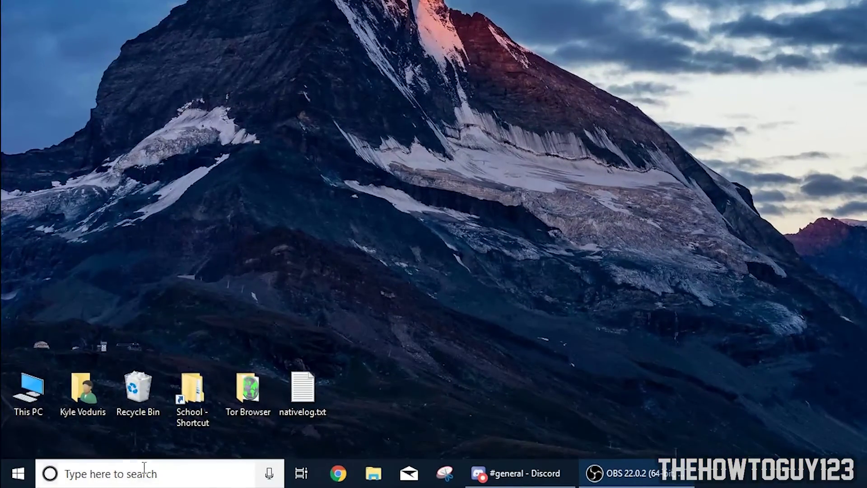
Step: Search Windows for 'control panel' and open Control Panel
{"action": "left_click", "coordinate": [86, 480]}
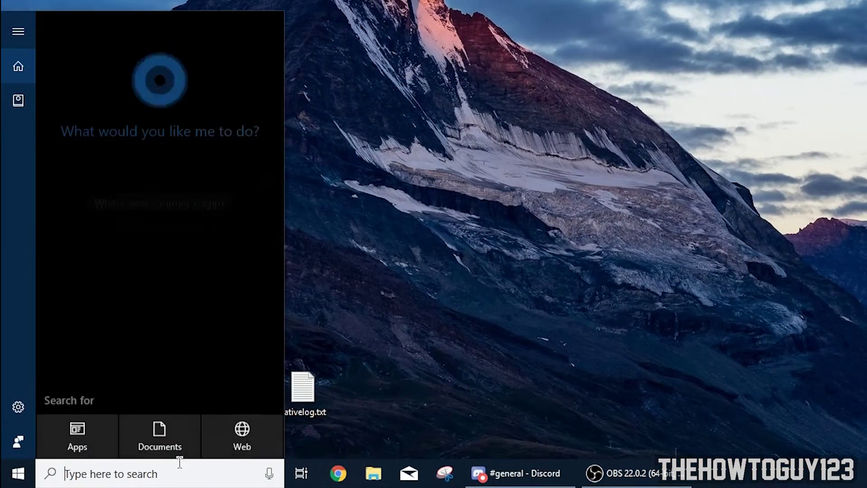
{"action": "left_click", "coordinate": [626, 143]}
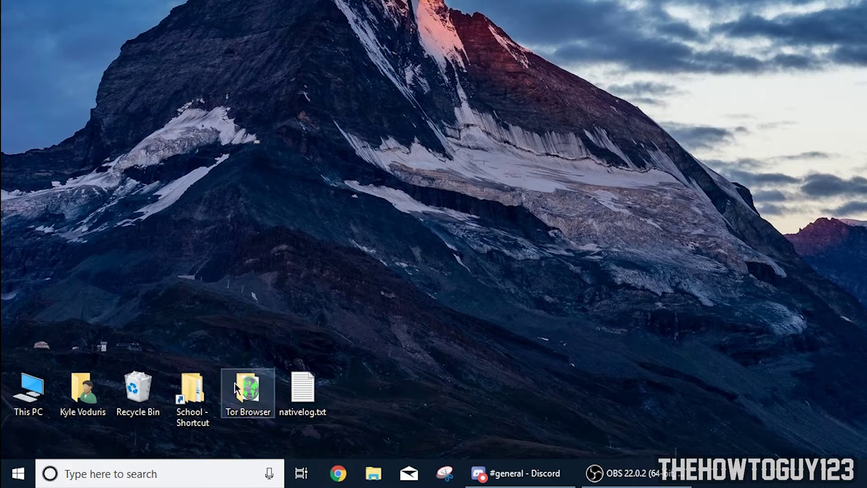
{"action": "left_click", "coordinate": [163, 481]}
{"action": "type", "text": "cont"}
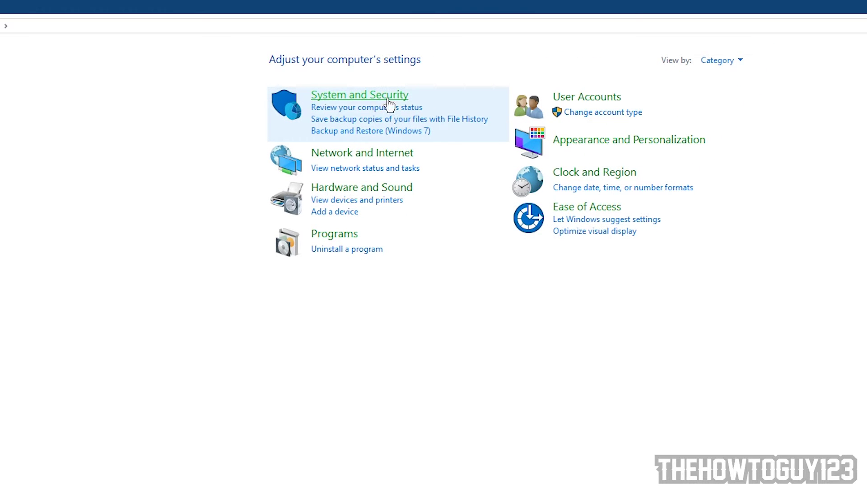
Step: Launch 'Create and format hard disk partitions' from System and Security in Control Panel
{"action": "left_click", "coordinate": [392, 96]}
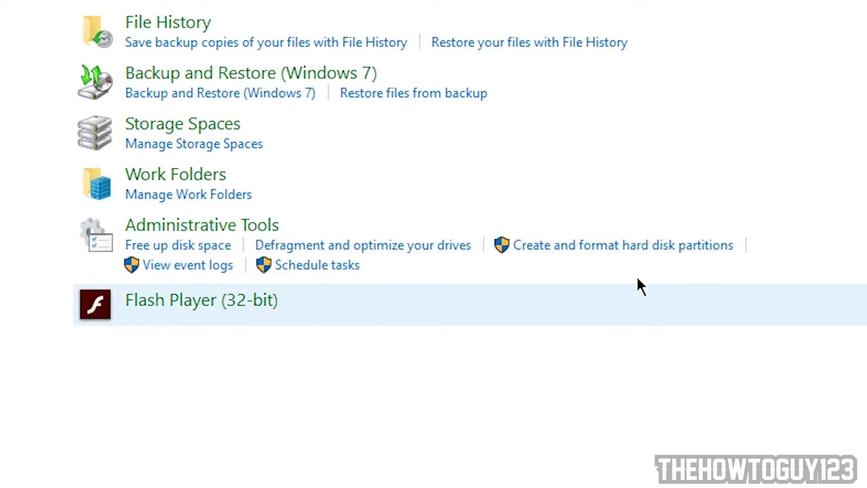
{"action": "left_click", "coordinate": [660, 251]}
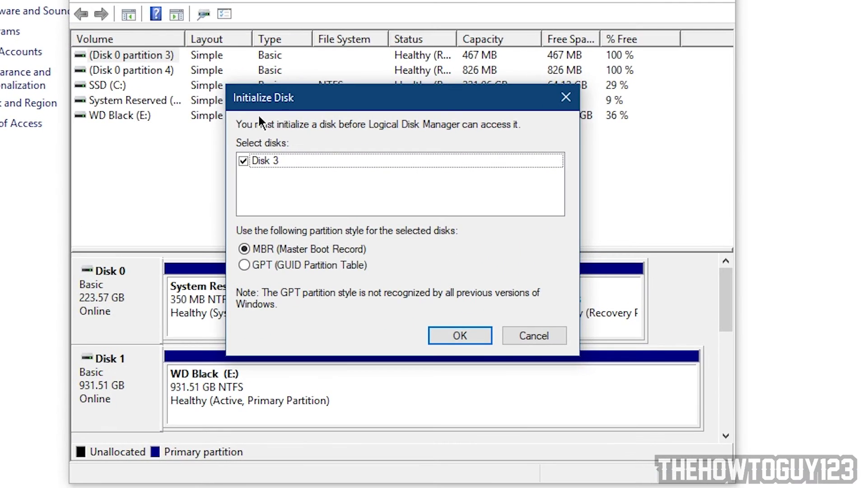
Step: Accept the Initialize Disk prompt for Disk 3 with the MBR partition style
{"action": "left_click_drag", "start_coordinate": [272, 94], "coordinate": [254, 83]}
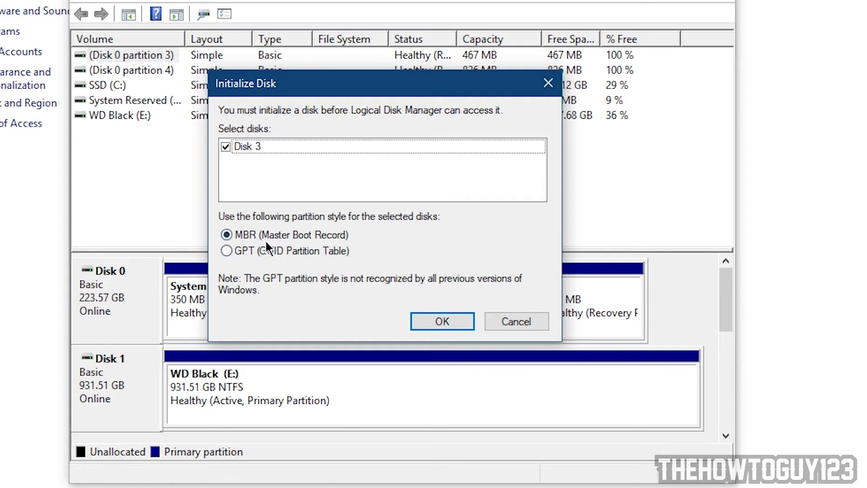
{"action": "left_click", "coordinate": [440, 316]}
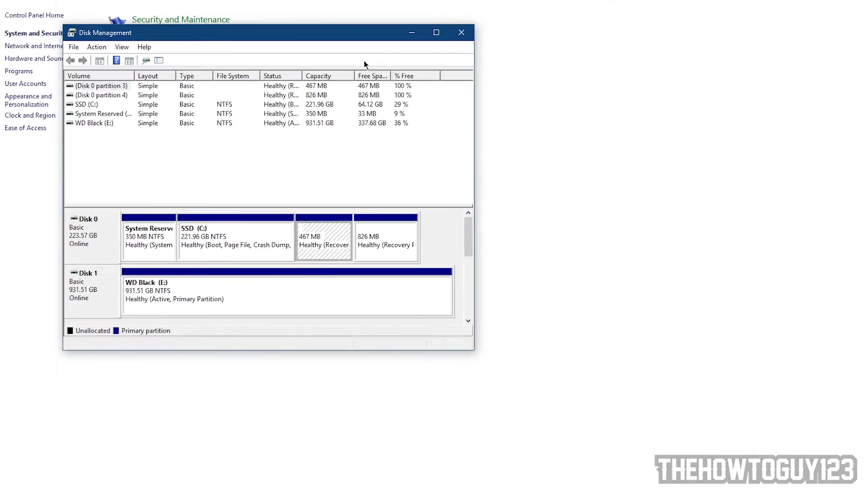
Step: Maximize Disk Management and bring up the options for Disk 3's 1397.26 GB unallocated space
{"action": "left_click_drag", "start_coordinate": [282, 59], "coordinate": [355, 72]}
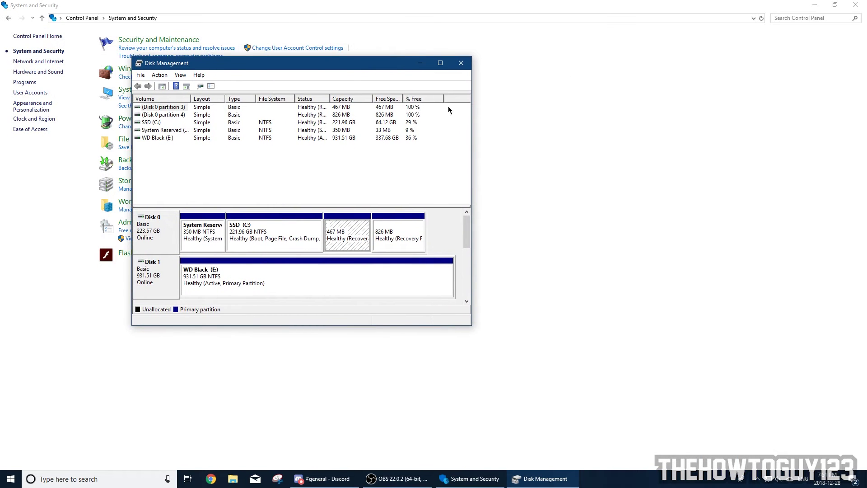
{"action": "left_click", "coordinate": [440, 62]}
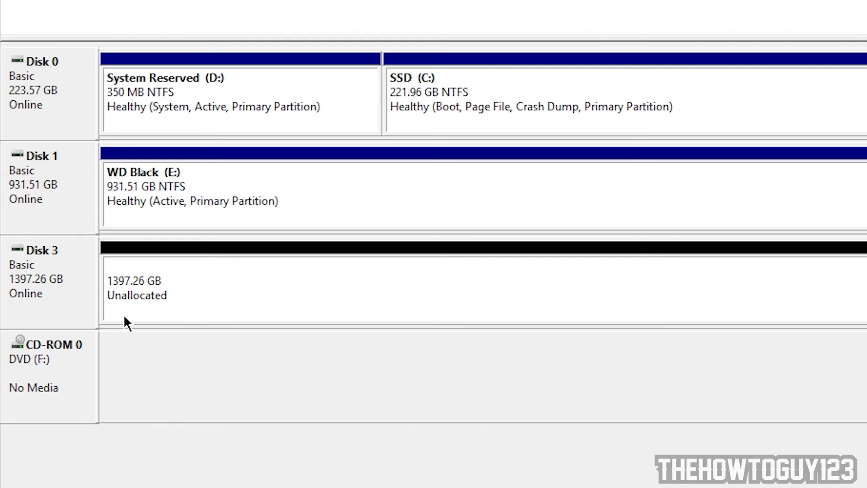
{"action": "right_click", "coordinate": [243, 284]}
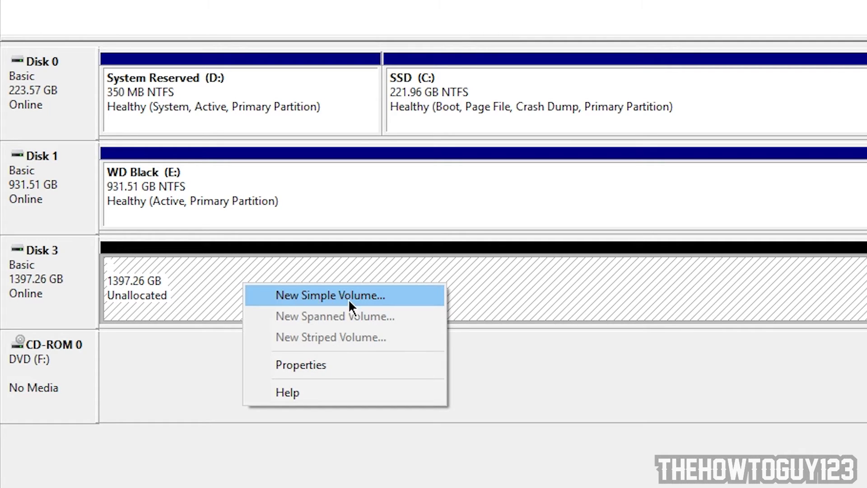
Step: Create a new simple volume using the full 1430797 MB and drive letter G
{"action": "left_click", "coordinate": [369, 297]}
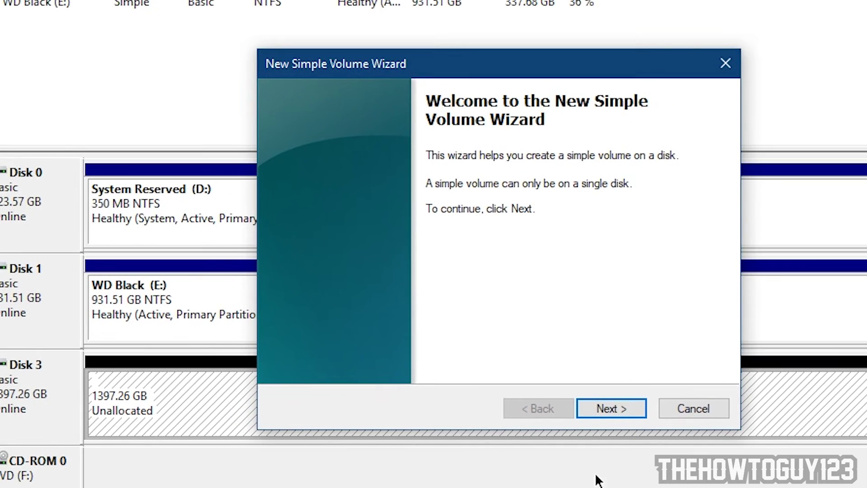
{"action": "left_click", "coordinate": [617, 400]}
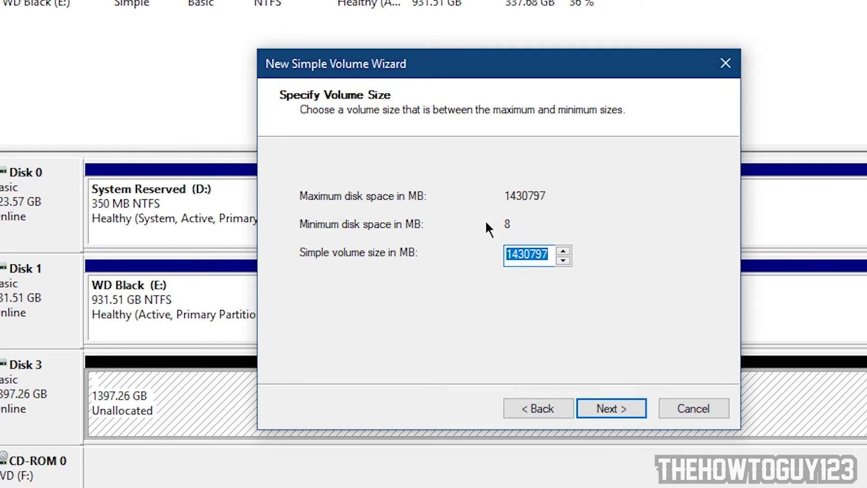
{"action": "left_click", "coordinate": [603, 405]}
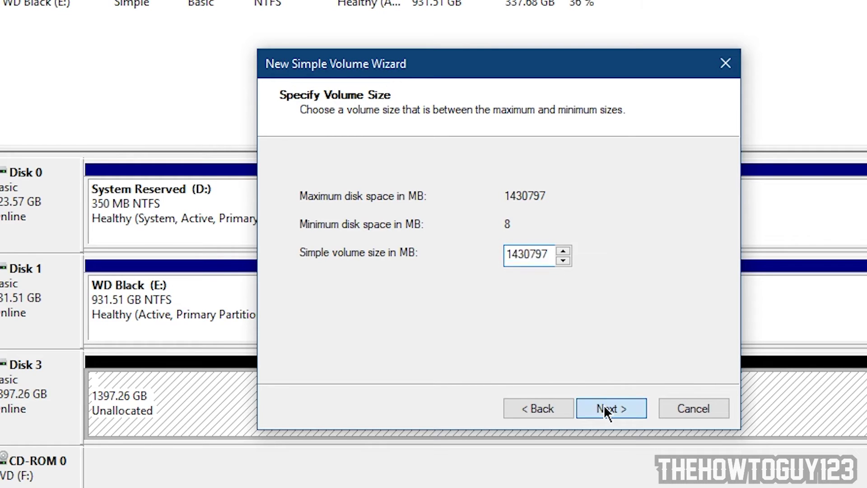
{"action": "left_click", "coordinate": [592, 202]}
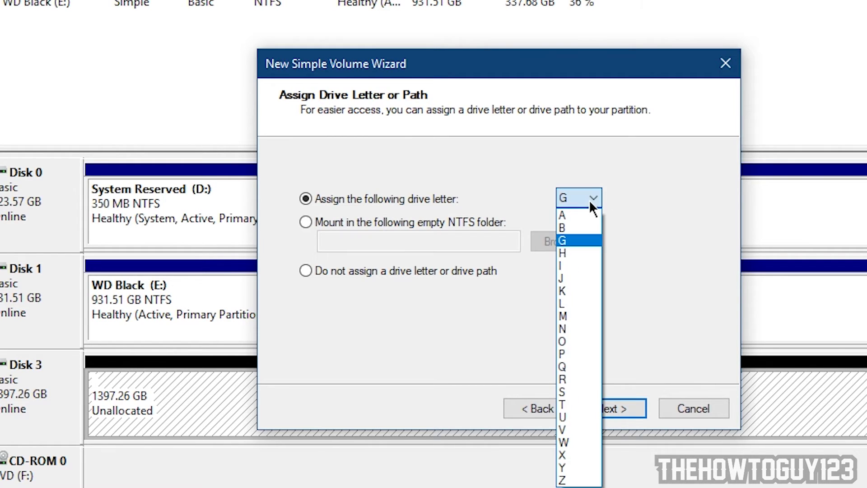
{"action": "left_click", "coordinate": [571, 244]}
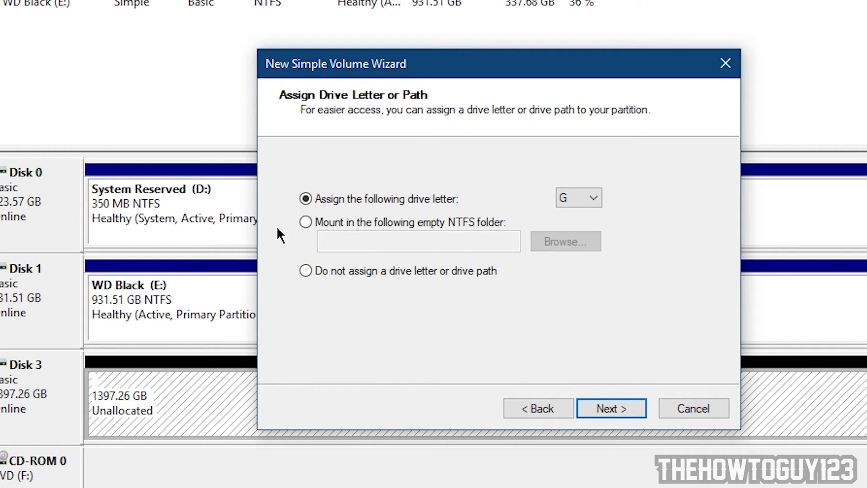
{"action": "left_click", "coordinate": [622, 404]}
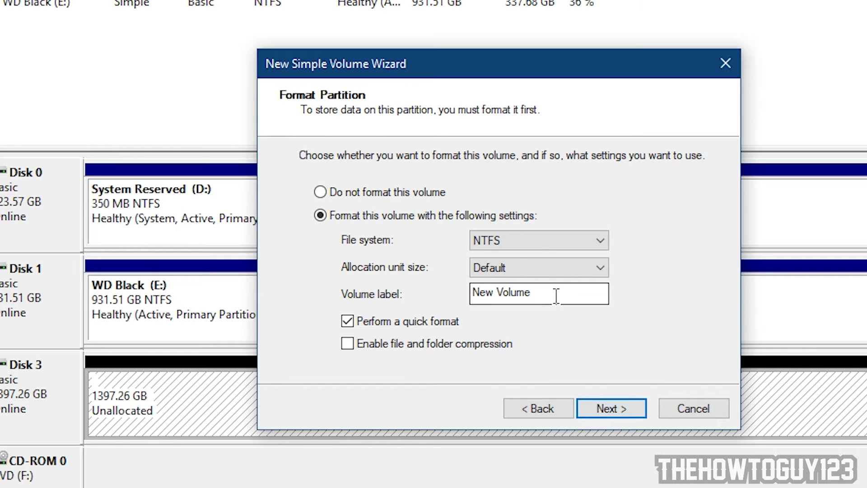
Step: Keep NTFS as the file system with the default allocation unit size
{"action": "left_click", "coordinate": [517, 245]}
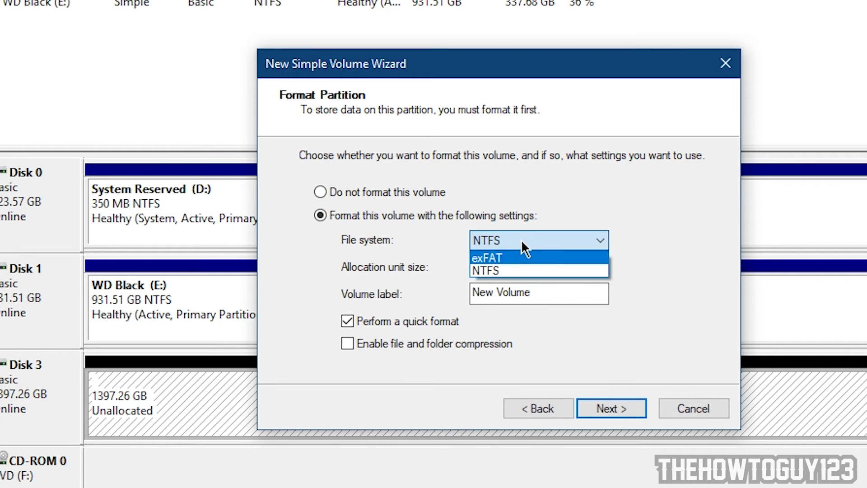
{"action": "left_click", "coordinate": [480, 243]}
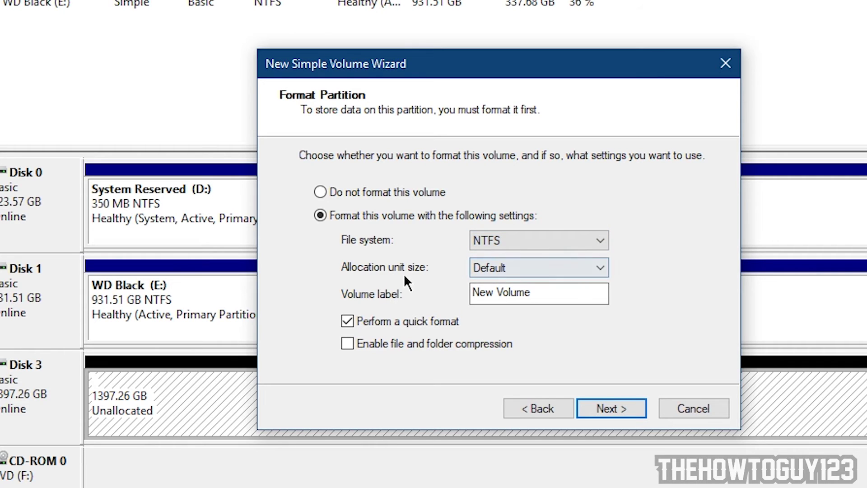
{"action": "left_click", "coordinate": [549, 244]}
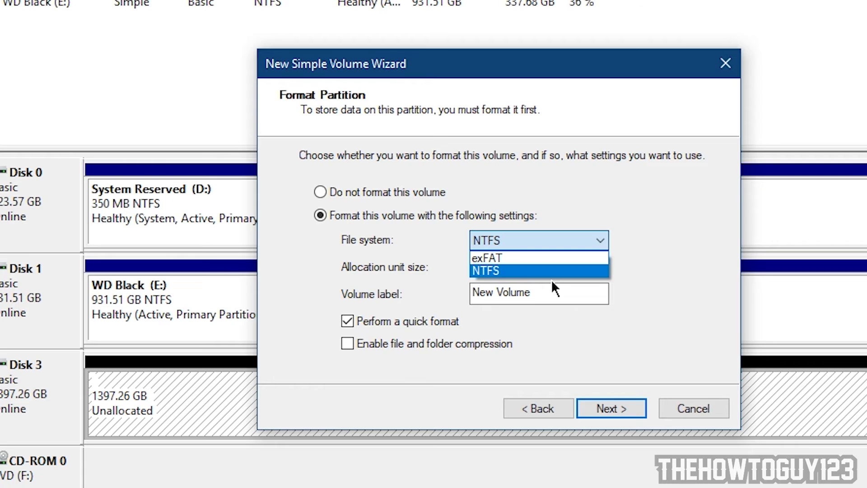
Step: Replace the 'New Volume' label with the owner's name plus 'HDD' and finish the wizard
{"action": "key", "text": "Tab"}
{"action": "key", "text": "Tab"}
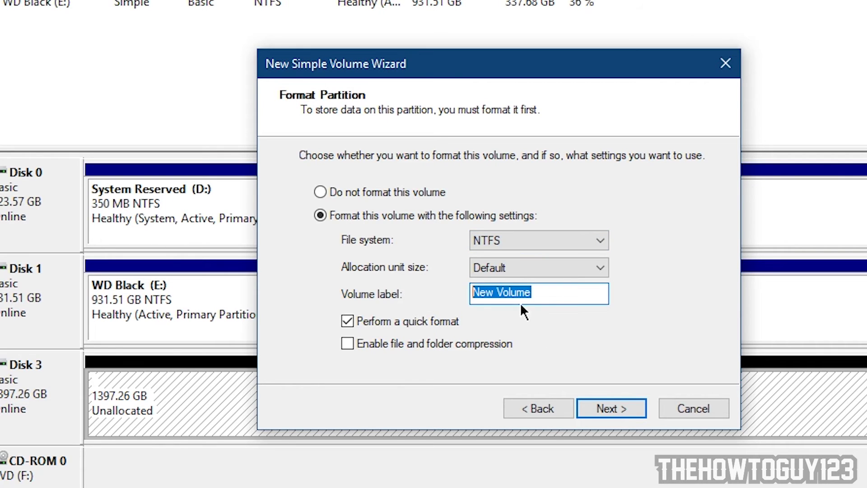
{"action": "key", "text": "BackSpace"}
{"action": "type", "text": "Kyle's "}
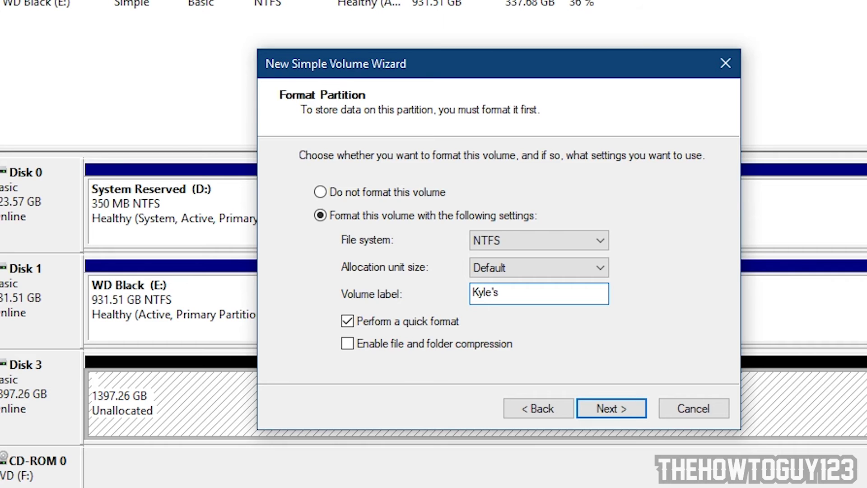
{"action": "type", "text": "Hadf"}
{"action": "key", "text": "BackSpace"}
{"action": "key", "text": "BackSpace"}
{"action": "key", "text": "BackSpace"}
{"action": "type", "text": "DD"}
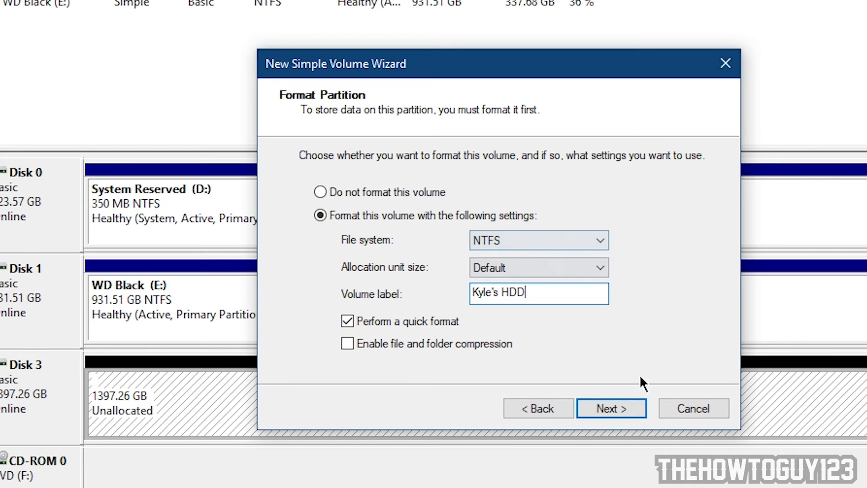
{"action": "left_click", "coordinate": [614, 404]}
{"action": "left_click", "coordinate": [605, 404]}
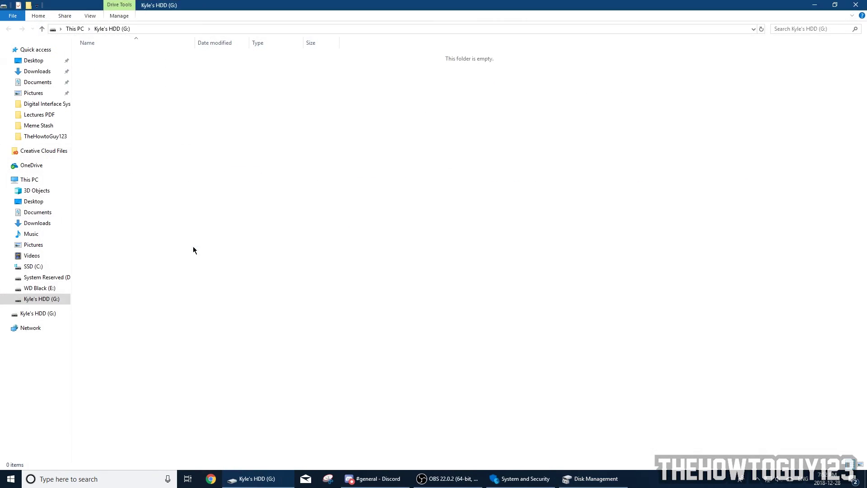
Step: Find the new G: drive under This PC and open it to confirm it is empty
{"action": "key", "text": "alt+F4"}
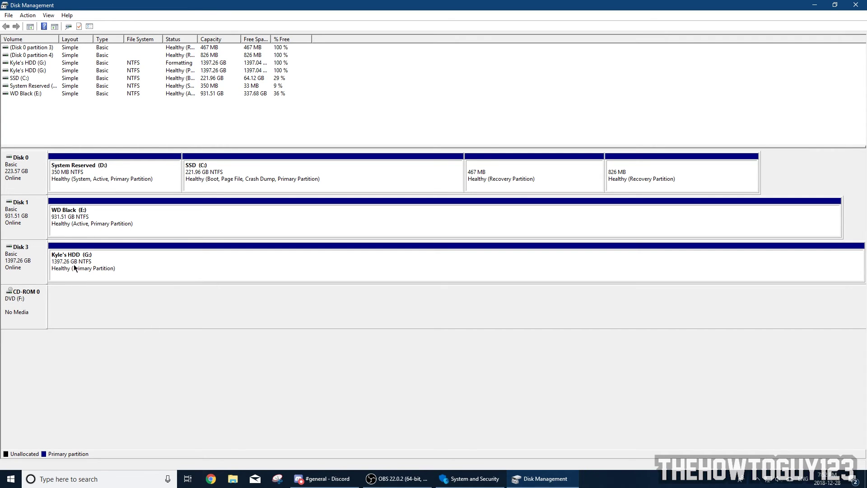
{"action": "key", "text": "super+e"}
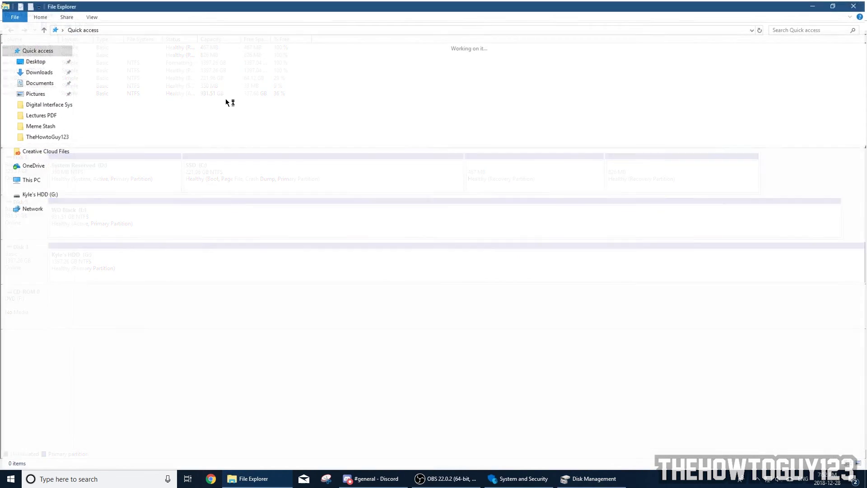
{"action": "left_click", "coordinate": [29, 180]}
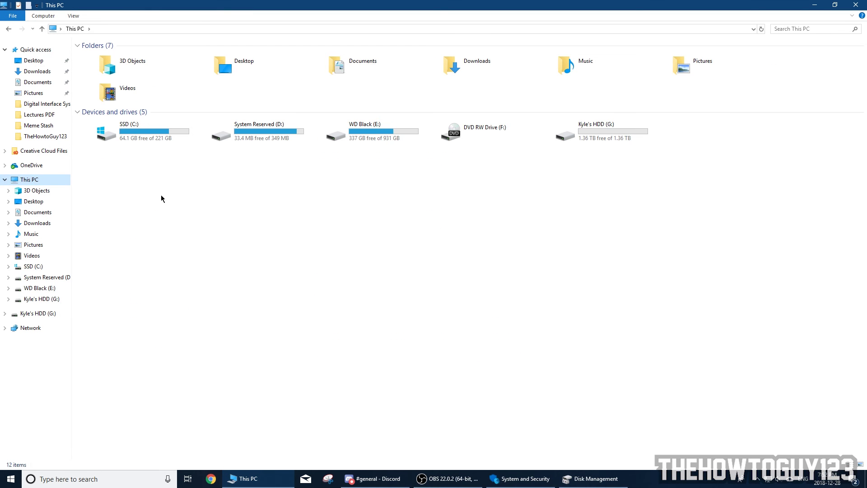
{"action": "left_click", "coordinate": [592, 140]}
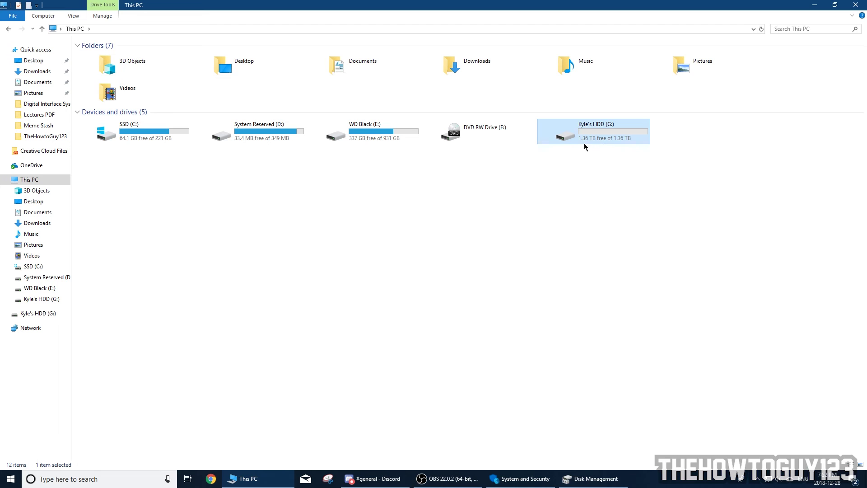
{"action": "double_click", "coordinate": [591, 130]}
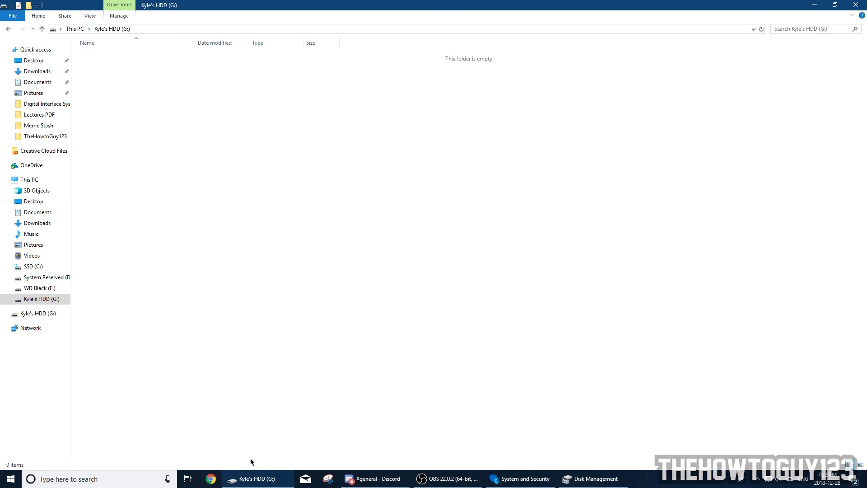
Step: Close Disk Management and maximize the G: drive window
{"action": "left_click", "coordinate": [590, 478]}
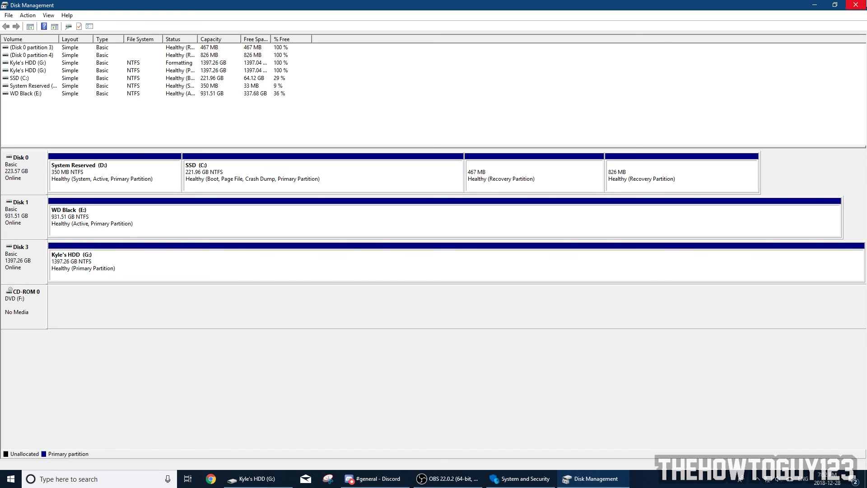
{"action": "left_click", "coordinate": [855, 5]}
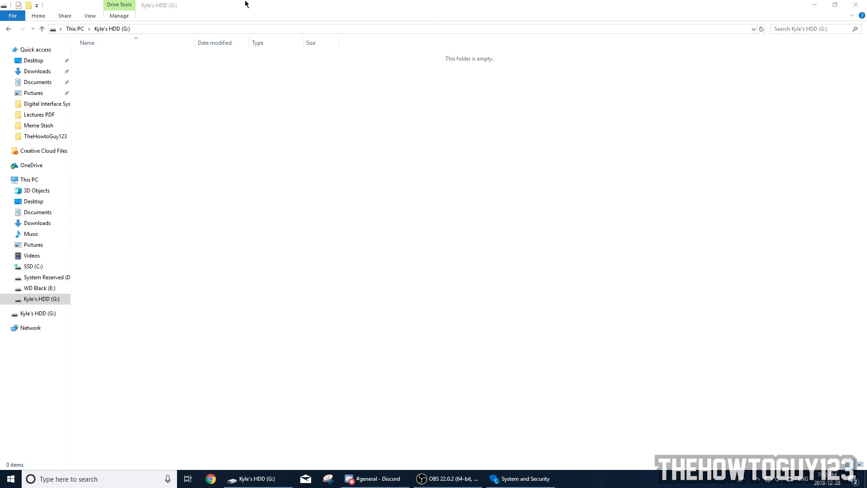
{"action": "left_click_drag", "start_coordinate": [246, 4], "coordinate": [392, 155]}
{"action": "key", "text": "super+Home"}
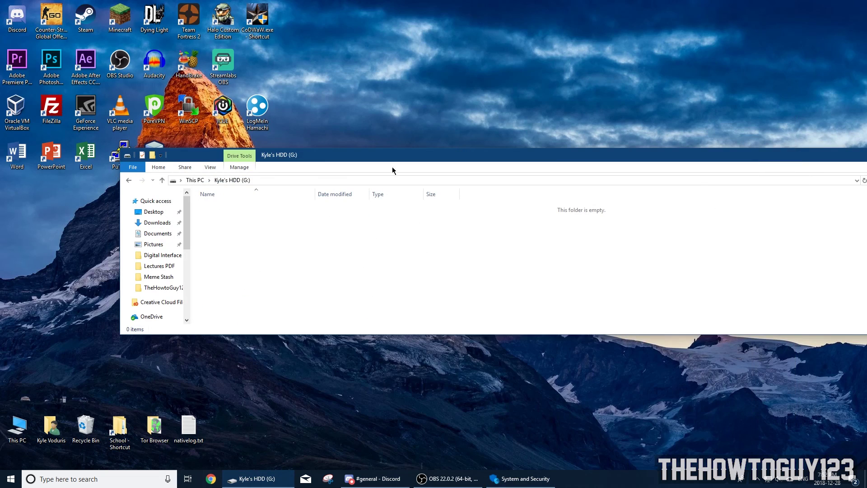
{"action": "double_click", "coordinate": [381, 159]}
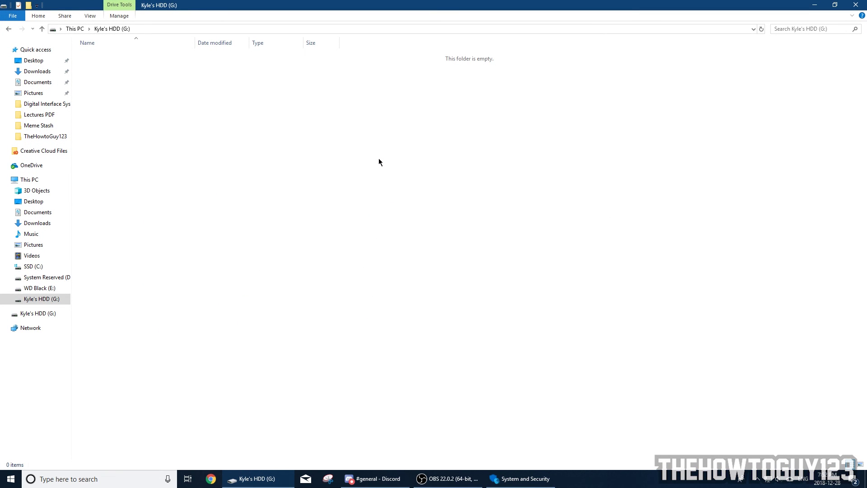